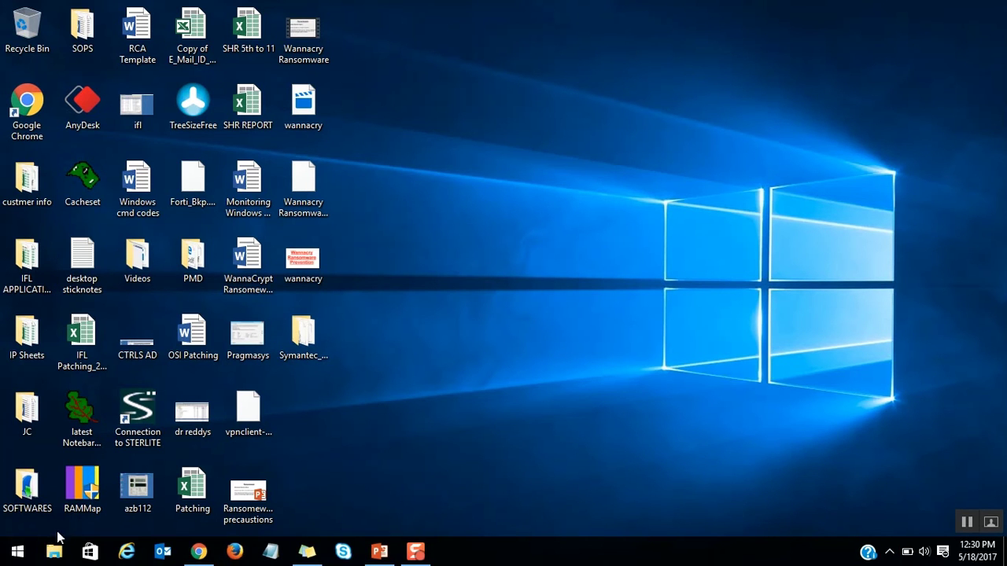
- Open the Windows Start menu from the taskbar's Start button
{"action": "left_click", "coordinate": [17, 552]}
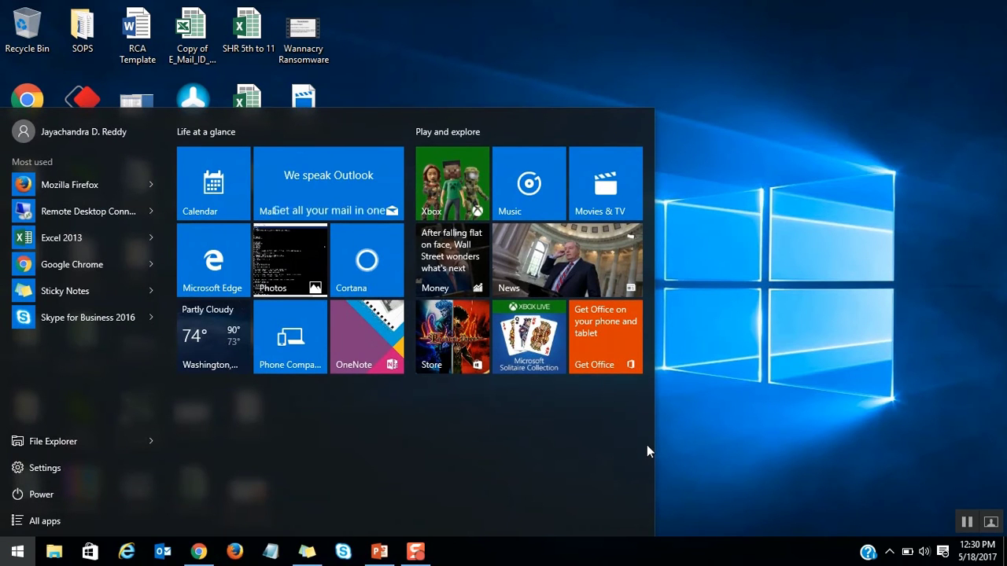
- Close the Start menu, launch Notepad, and type the heading 'PORT NO' with ports 139 and 445
{"action": "left_click", "coordinate": [714, 366]}
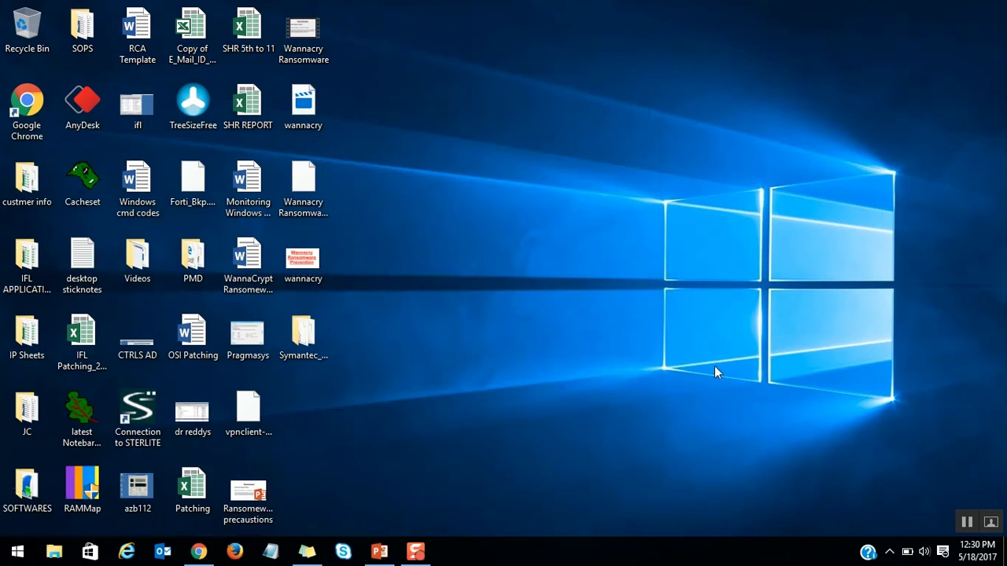
{"action": "left_click", "coordinate": [283, 553]}
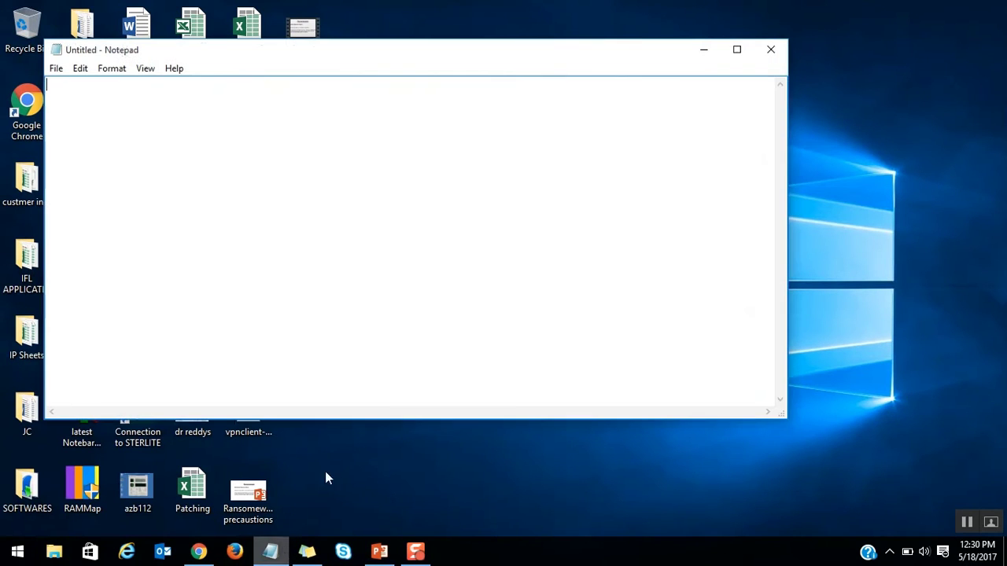
{"action": "type", "text": "PORT NO"}
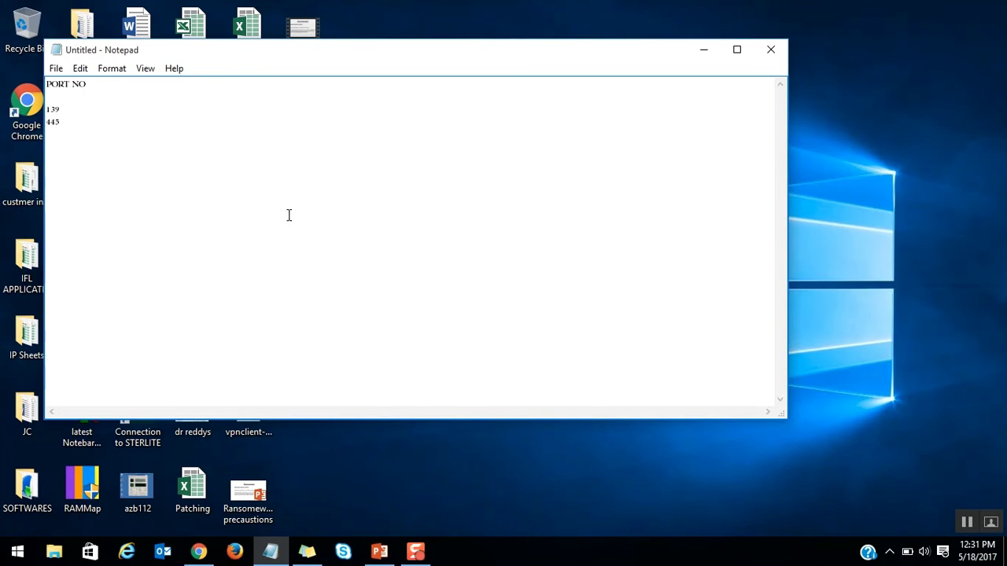
- Select all the note's text and set its font to Bold at size 48
{"action": "double_click", "coordinate": [103, 121]}
{"action": "left_click", "coordinate": [103, 121]}
{"action": "left_click_drag", "start_coordinate": [103, 121], "coordinate": [44, 82]}
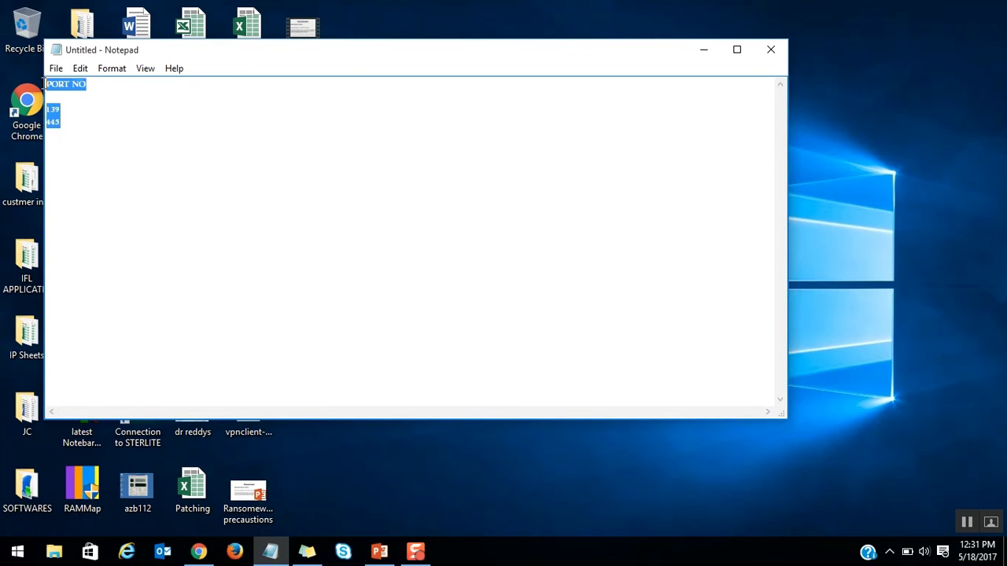
{"action": "left_click", "coordinate": [105, 70]}
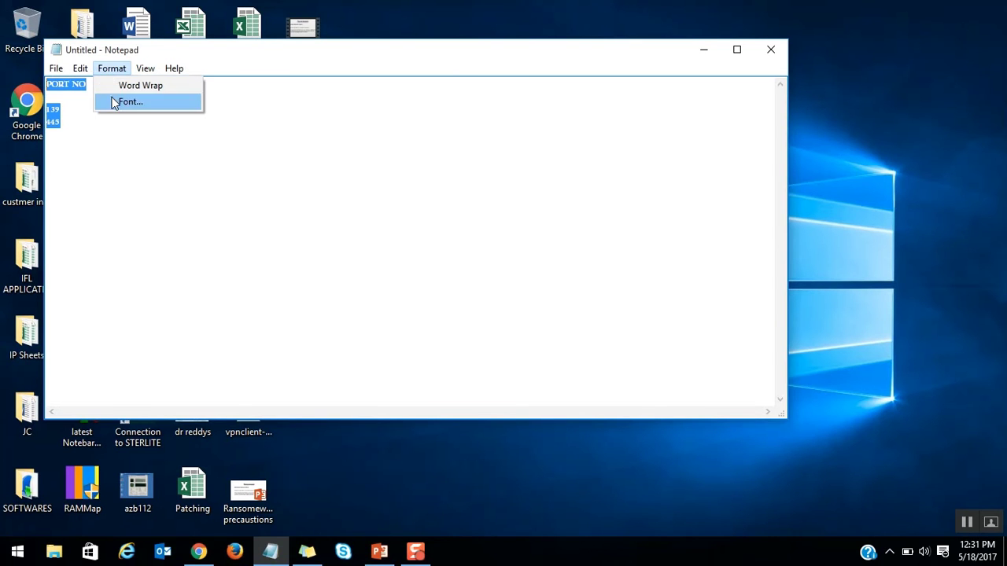
{"action": "left_click", "coordinate": [126, 102]}
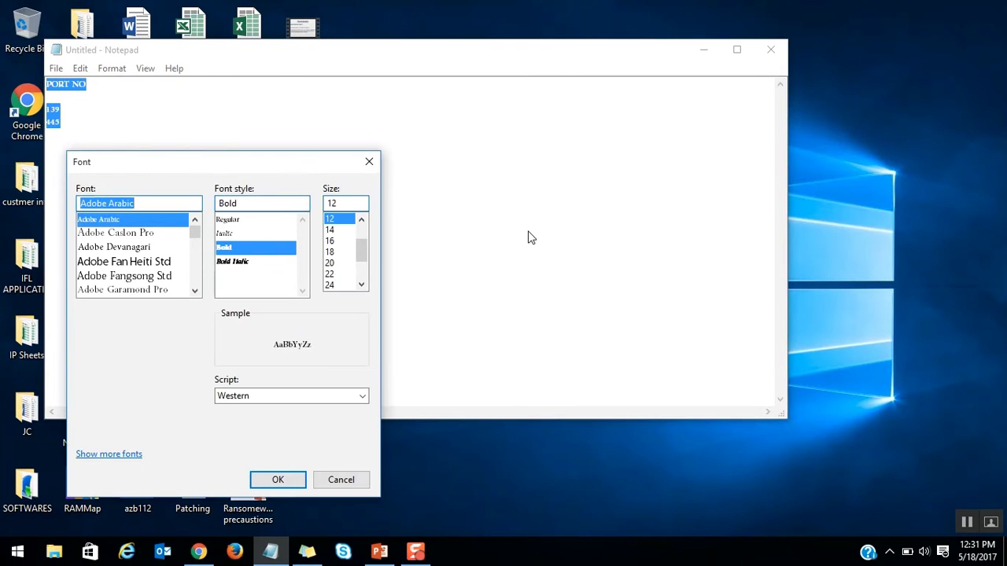
{"action": "left_click", "coordinate": [336, 284]}
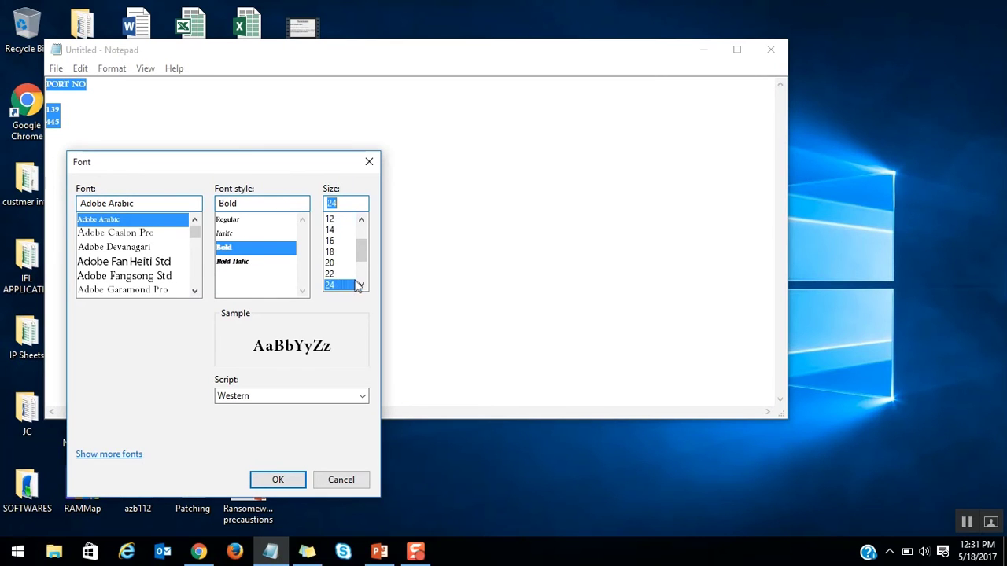
{"action": "left_click", "coordinate": [361, 286]}
{"action": "left_click", "coordinate": [360, 286]}
{"action": "left_click", "coordinate": [360, 286]}
{"action": "left_click", "coordinate": [362, 286]}
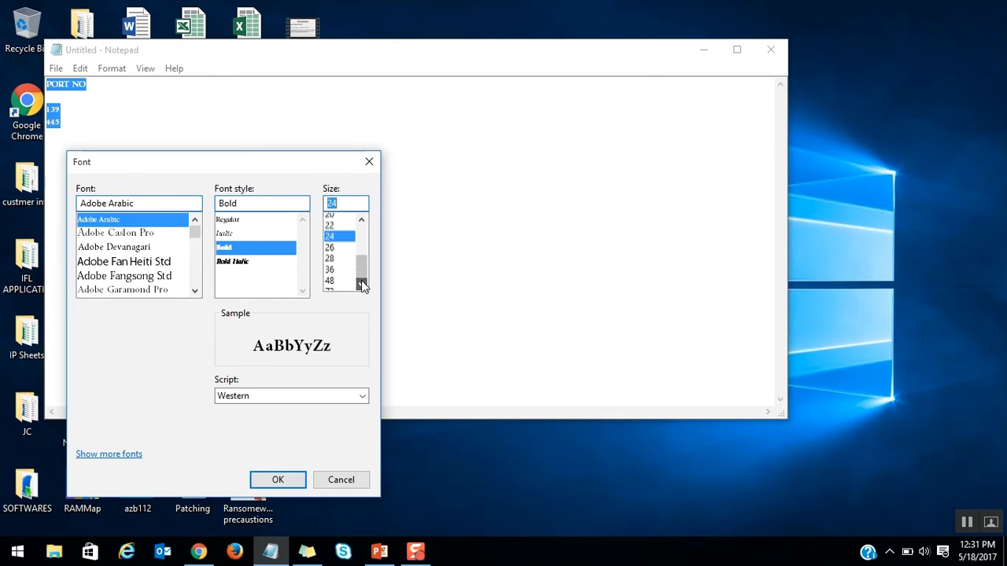
{"action": "left_click", "coordinate": [361, 286]}
{"action": "left_click", "coordinate": [334, 274]}
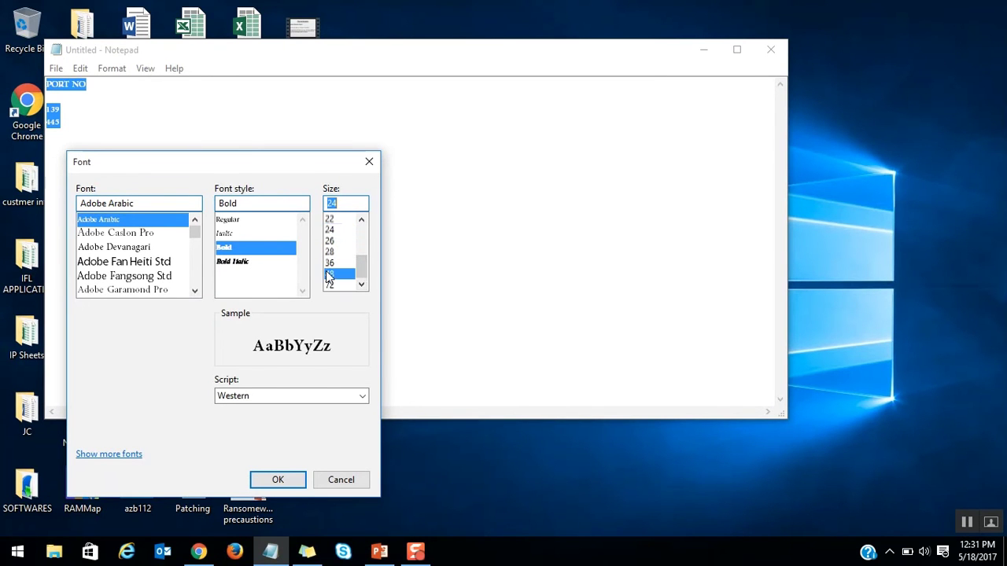
{"action": "left_click", "coordinate": [277, 480]}
{"action": "left_click", "coordinate": [204, 283]}
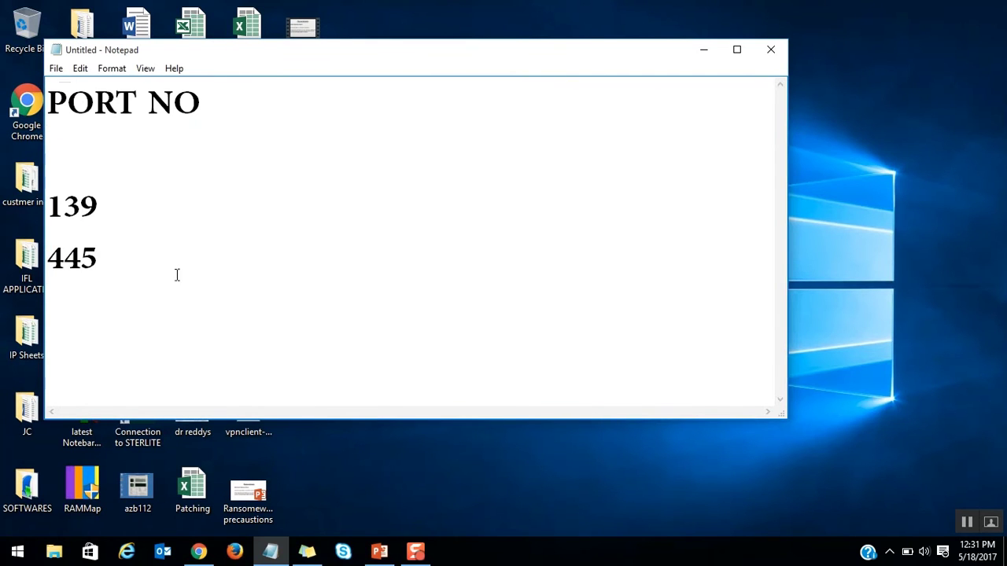
- Add ports 9004 and 9005 on new lines below 445
{"action": "key", "text": "Return"}
{"action": "key", "text": "Return"}
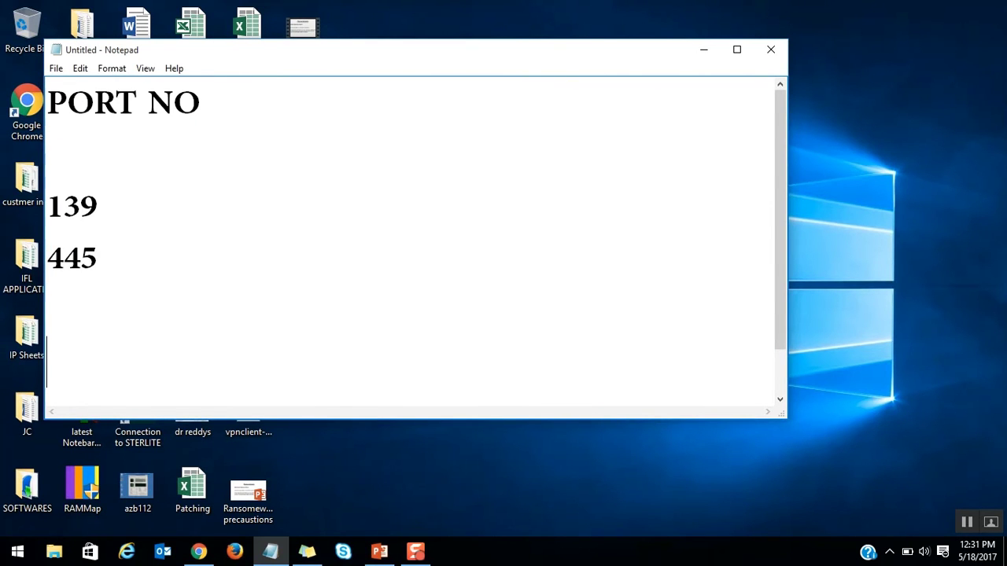
{"action": "type", "text": "0"}
{"action": "key", "text": "BackSpace"}
{"action": "type", "text": "9004"}
{"action": "key", "text": "Return"}
{"action": "type", "text": "9"}
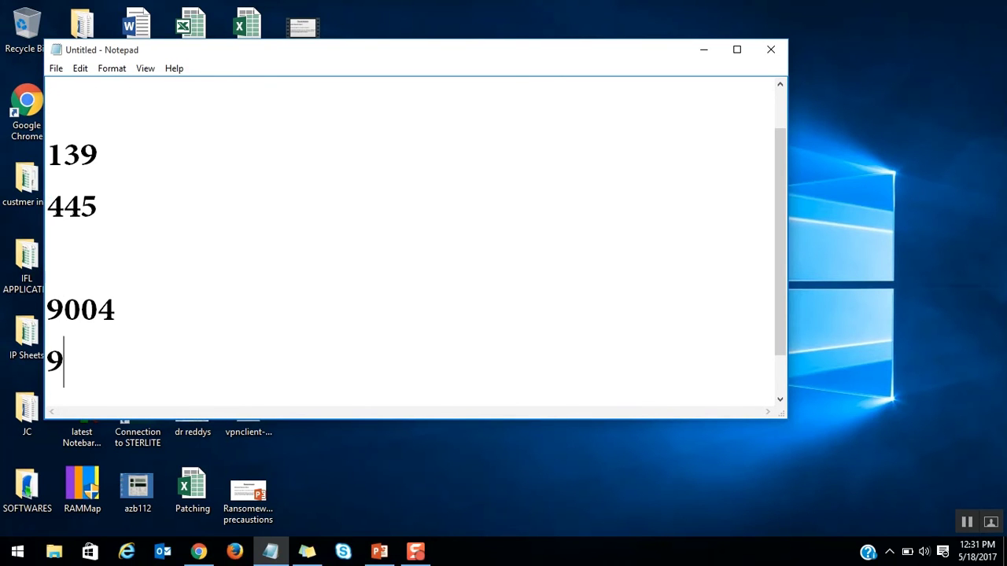
{"action": "type", "text": "005"}
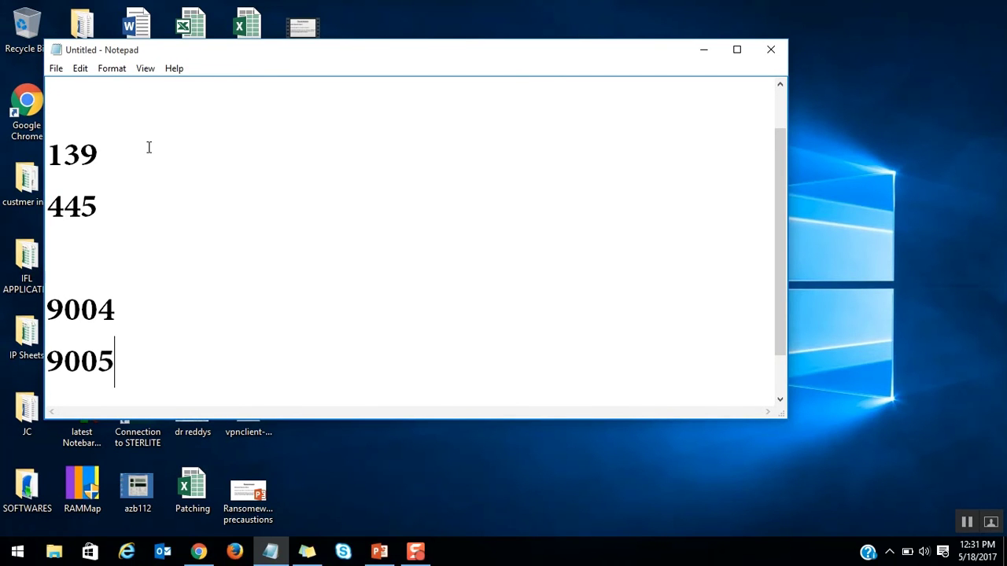
- Insert ports 135 and 22 on their own lines above 139
{"action": "left_click", "coordinate": [106, 105]}
{"action": "type", "text": "135"}
{"action": "left_click", "coordinate": [47, 103]}
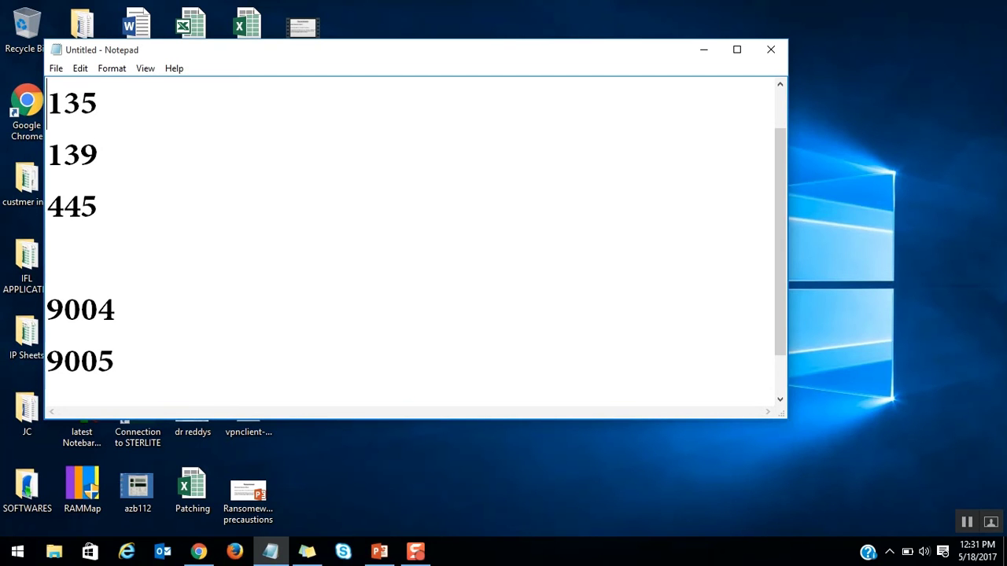
{"action": "key", "text": "Return"}
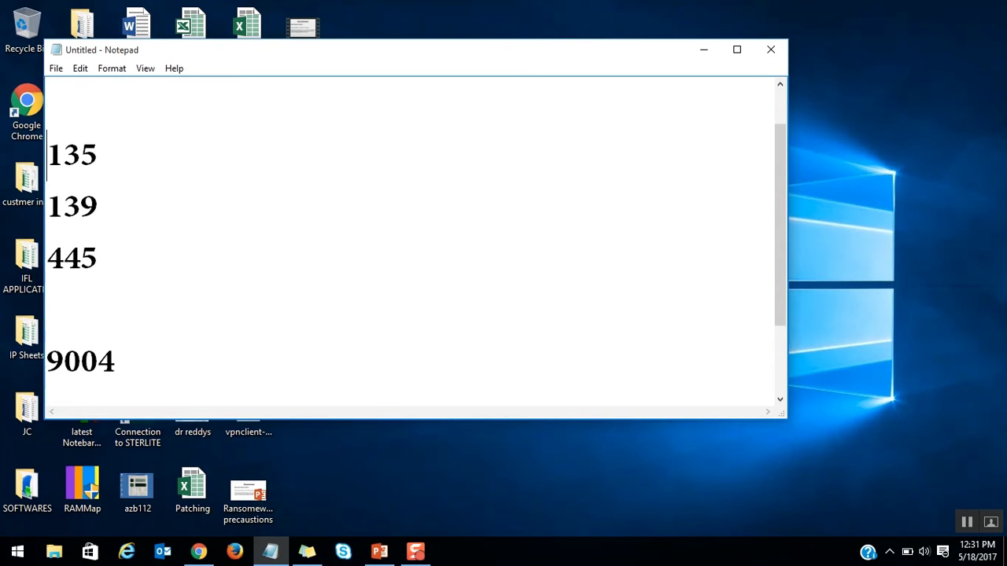
{"action": "left_click", "coordinate": [106, 106]}
{"action": "type", "text": "22"}
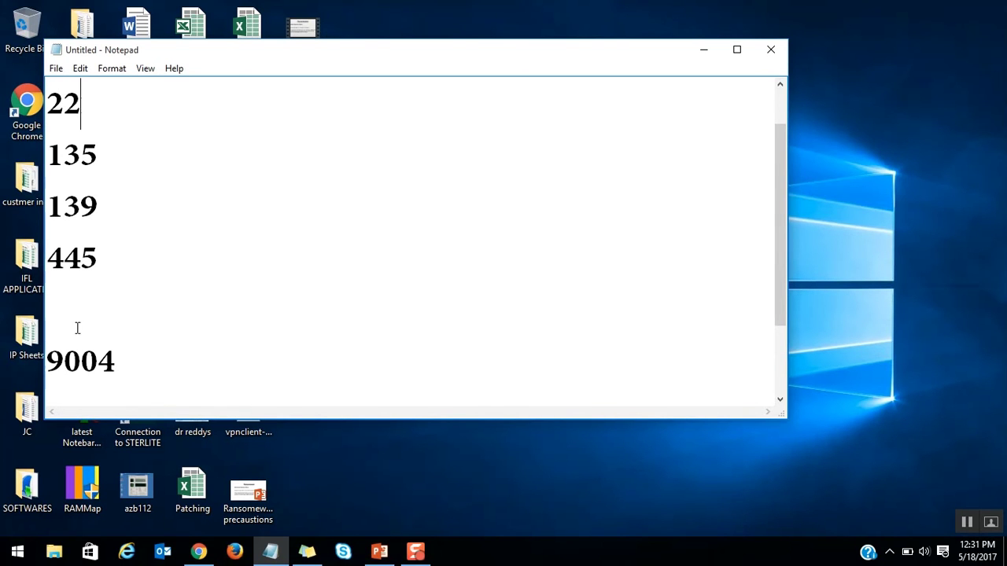
- Remove the blank line above 9004 and review the finished port list
{"action": "key", "text": "Delete"}
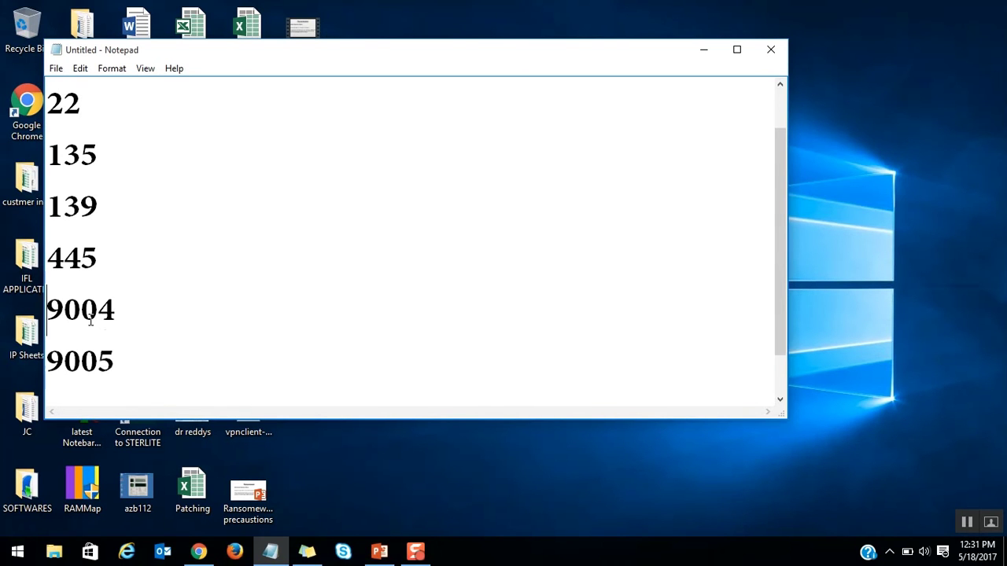
{"action": "left_click", "coordinate": [207, 323]}
{"action": "left_click", "coordinate": [141, 375]}
{"action": "left_click_drag", "start_coordinate": [137, 346], "coordinate": [34, 318]}
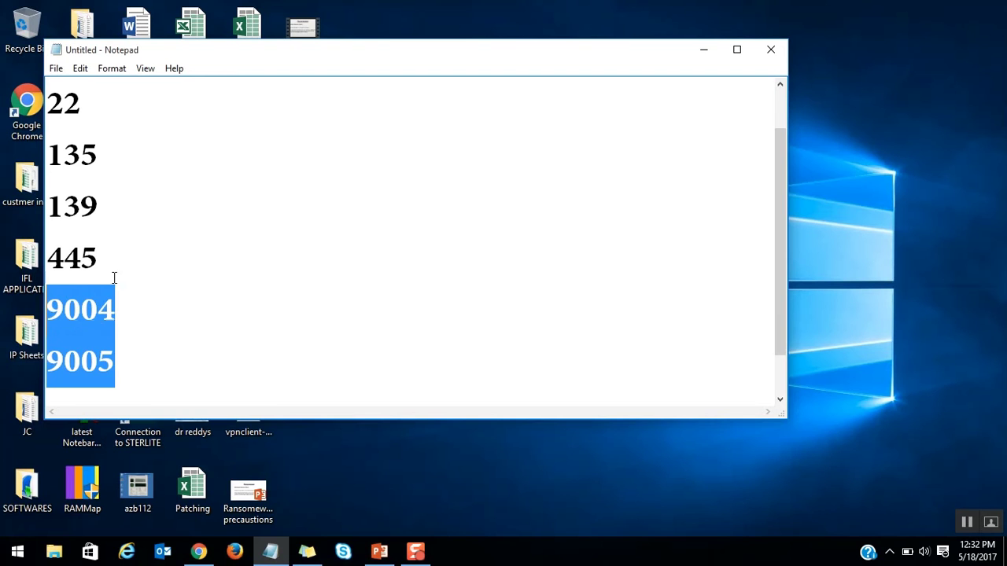
{"action": "double_click", "coordinate": [181, 247]}
{"action": "left_click_drag", "start_coordinate": [182, 247], "coordinate": [93, 196]}
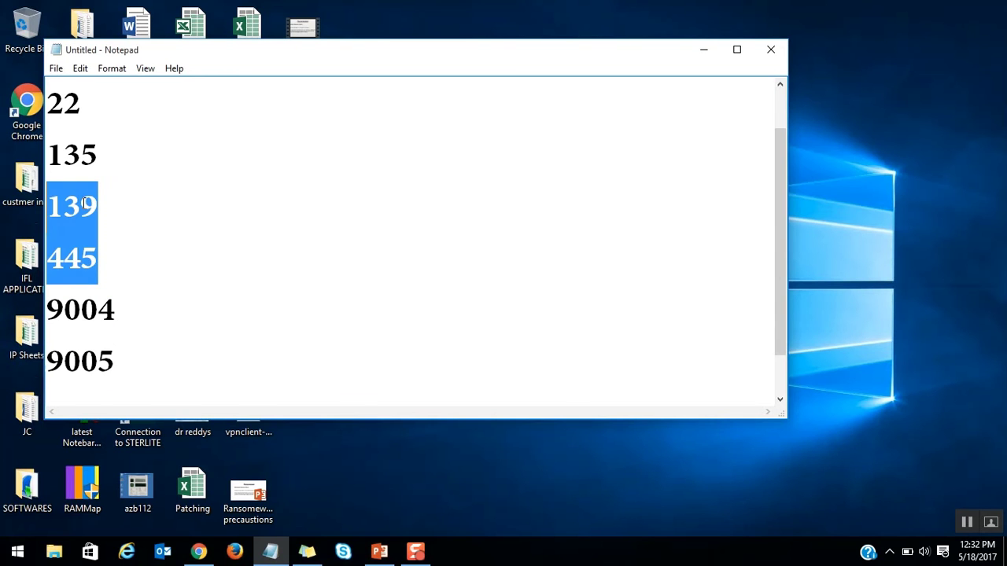
{"action": "left_click", "coordinate": [123, 137]}
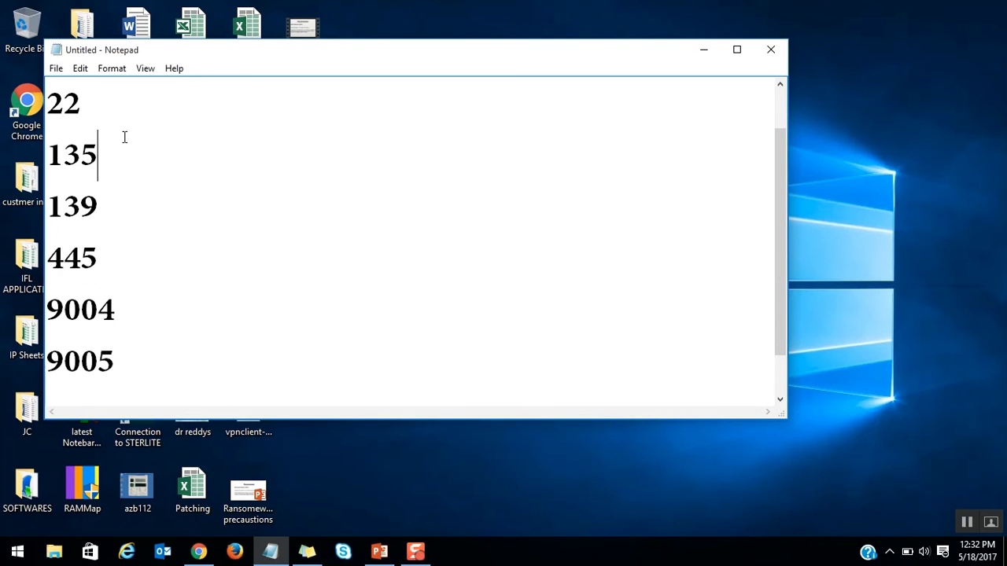
- Search the Start menu for wf.msc and launch the firewall console
{"action": "left_click", "coordinate": [16, 554]}
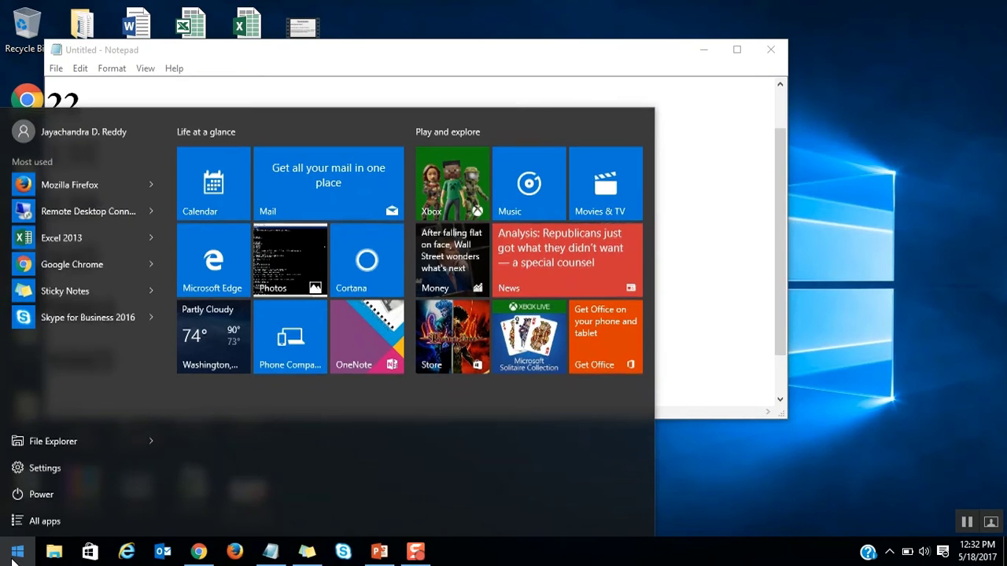
{"action": "type", "text": "wF"}
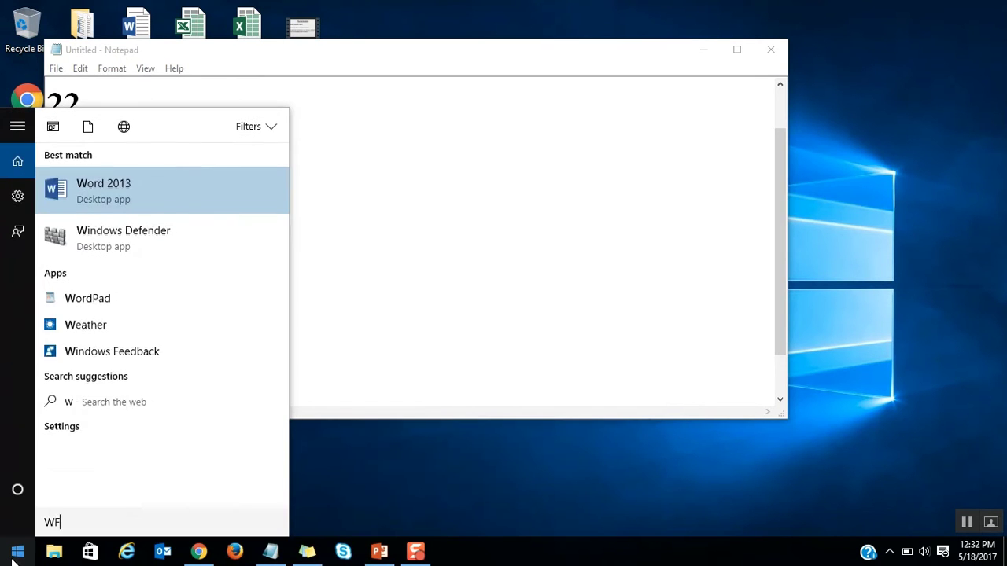
{"action": "type", "text": ".MSC"}
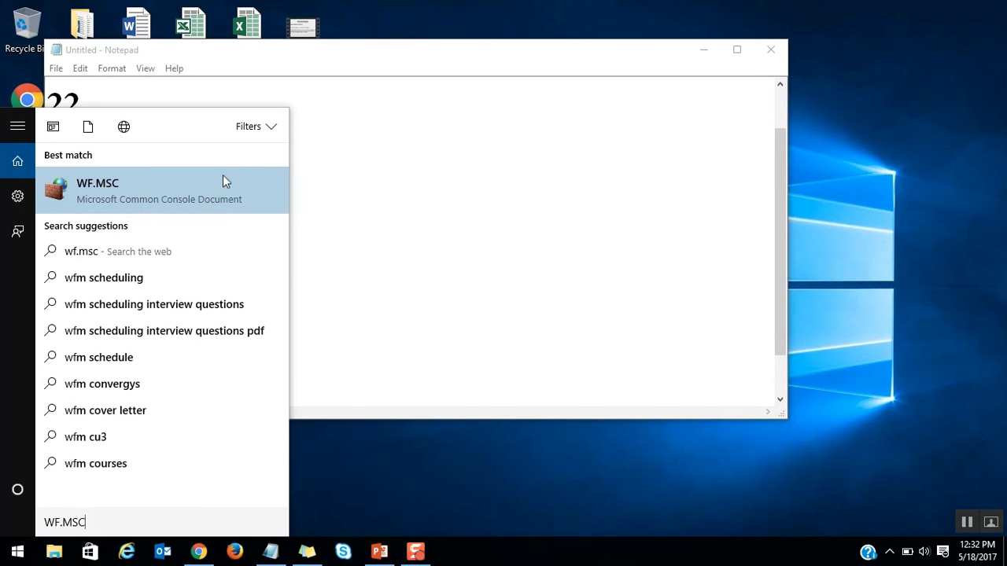
{"action": "left_click", "coordinate": [126, 189]}
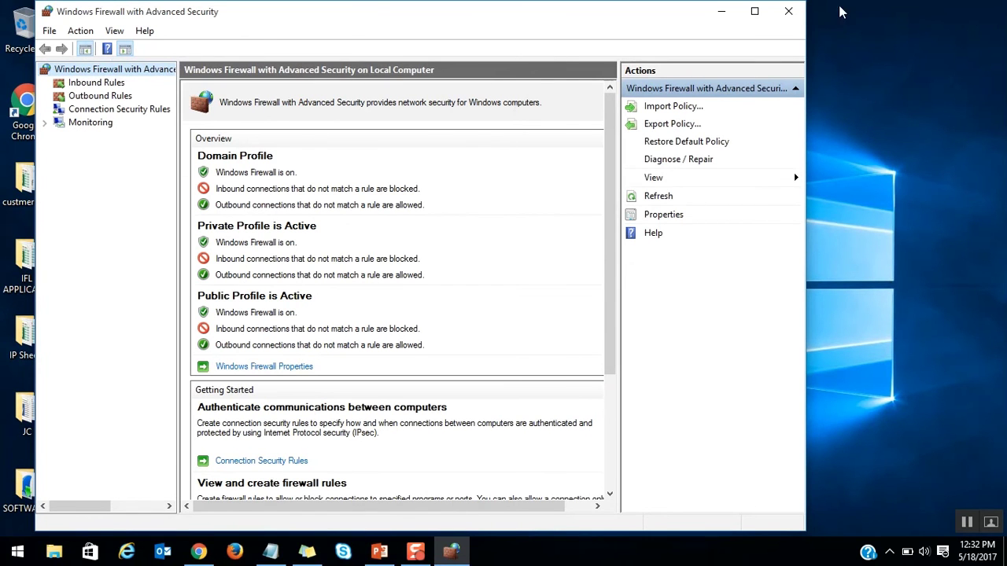
- Maximize the firewall console and display the Inbound Rules list
{"action": "left_click", "coordinate": [753, 12]}
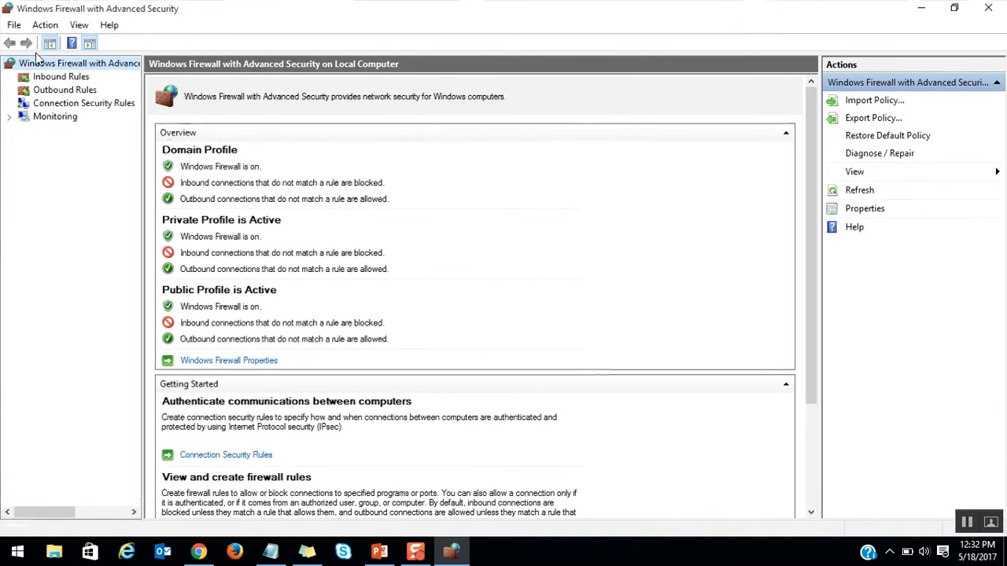
{"action": "left_click", "coordinate": [61, 82]}
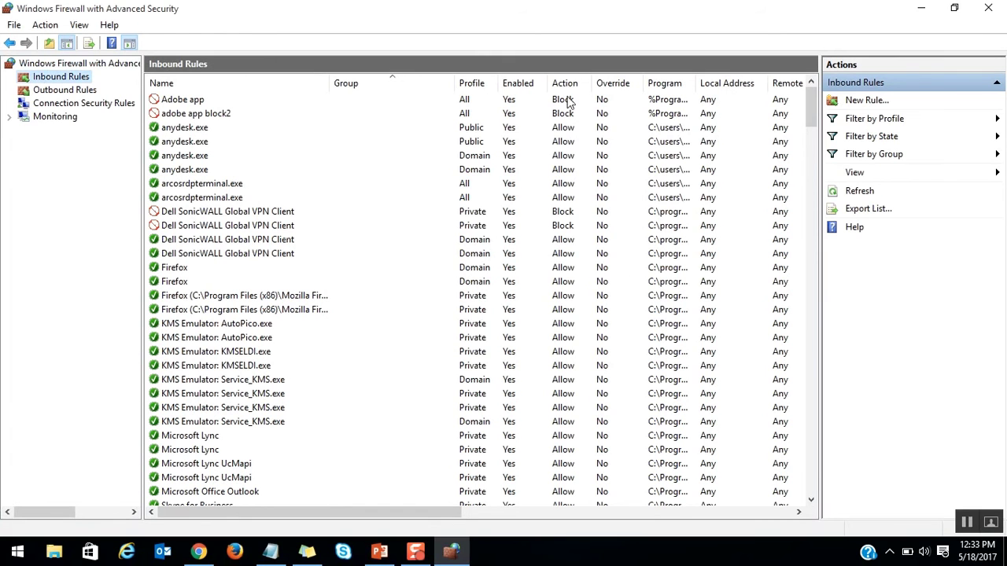
- Start a new inbound rule of type Port and advance to the Protocol and Ports step
{"action": "left_click", "coordinate": [856, 103]}
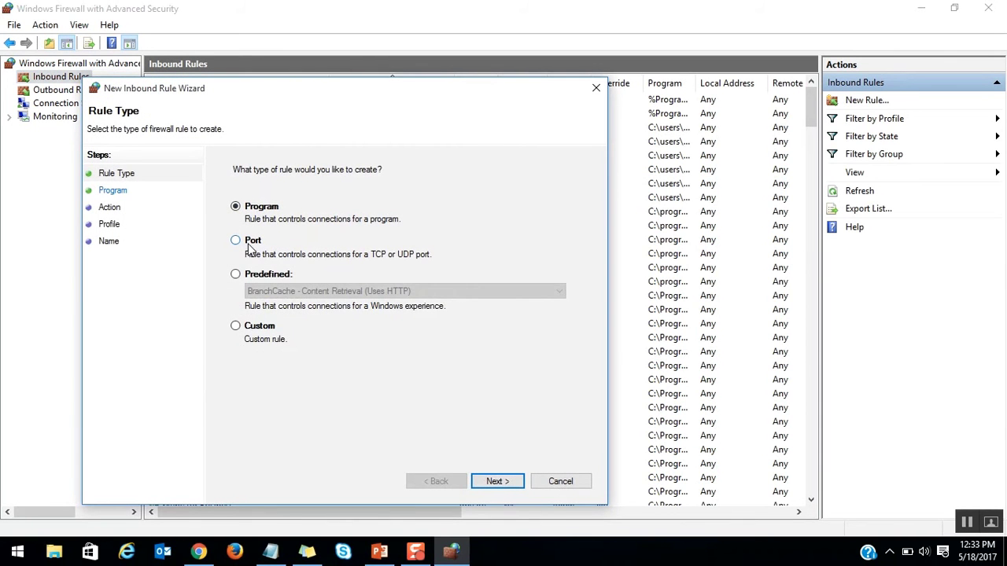
{"action": "left_click", "coordinate": [256, 244]}
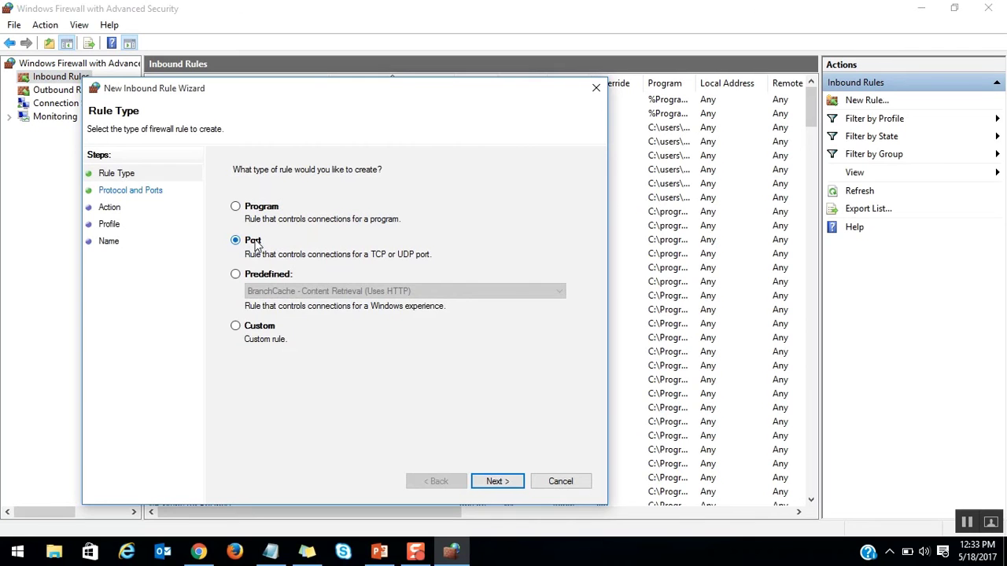
{"action": "left_click", "coordinate": [510, 483]}
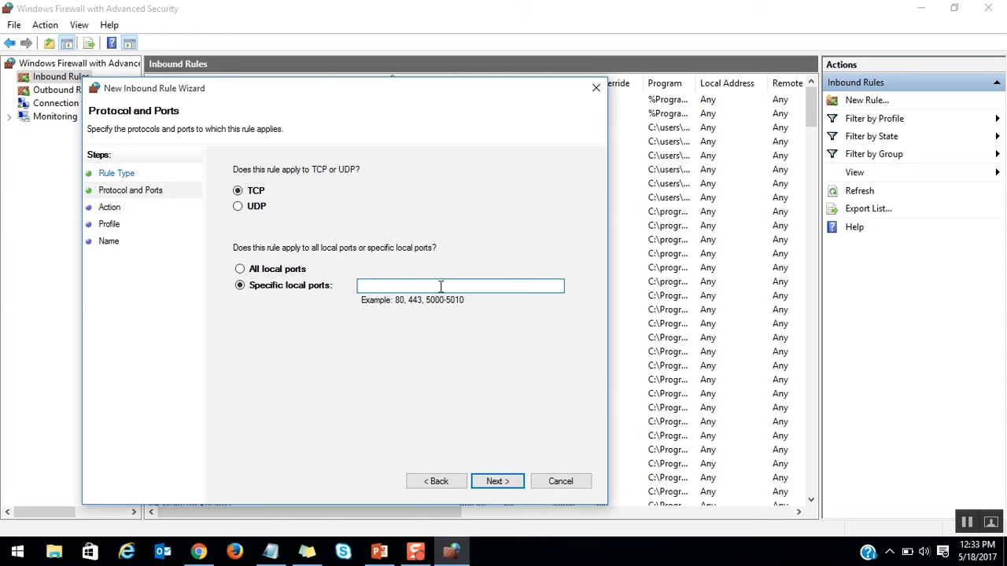
- Enter TCP local ports 22,135,139,445,9004,9005, correcting a typo, and continue
{"action": "type", "text": "22,135,139,445,9004,9005"}
{"action": "left_click", "coordinate": [498, 481]}
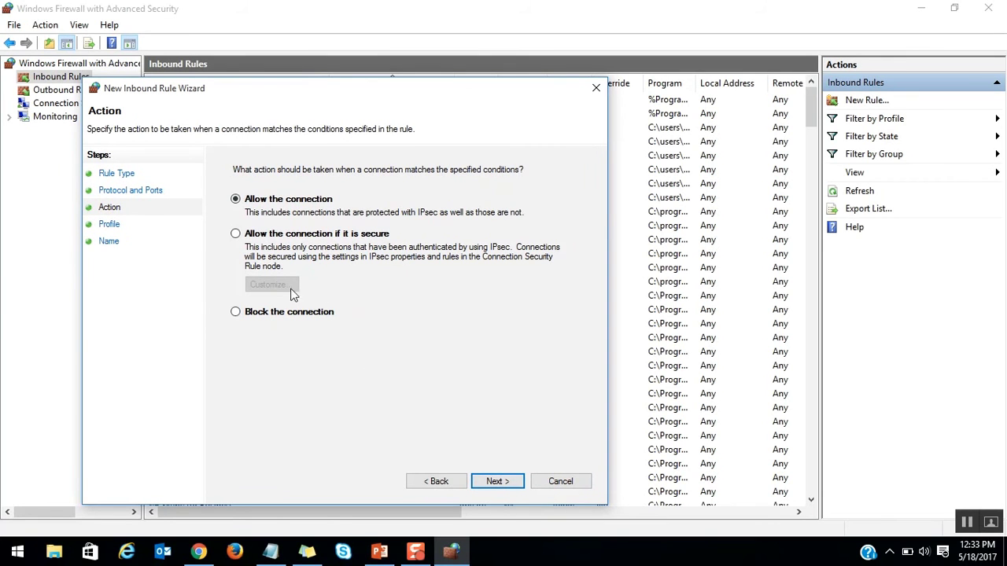
- Set the inbound rule to block on all profiles and name it 'PORT BLOCK FOR WANNACRY'
{"action": "left_click", "coordinate": [259, 316]}
{"action": "left_click", "coordinate": [511, 491]}
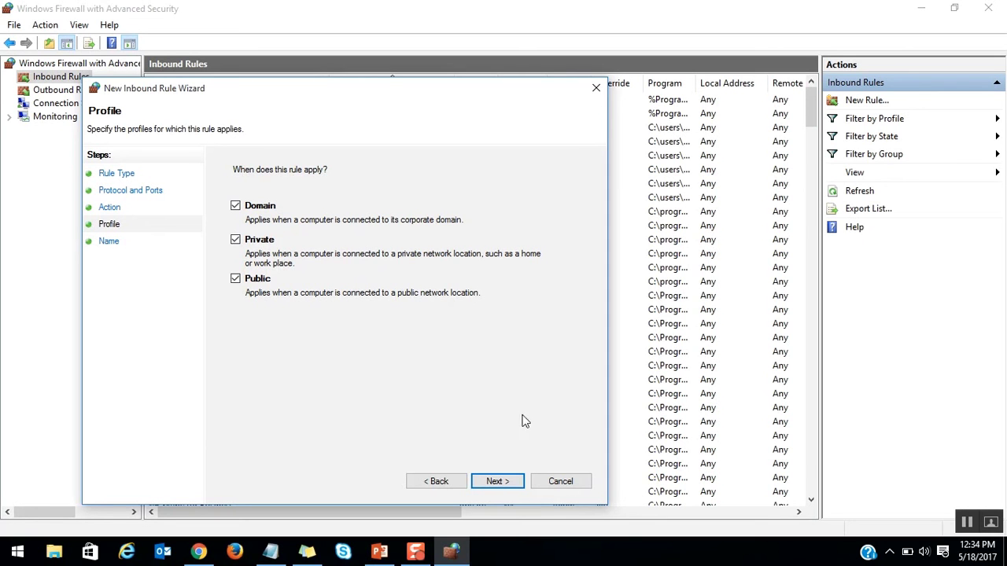
{"action": "left_click", "coordinate": [508, 483]}
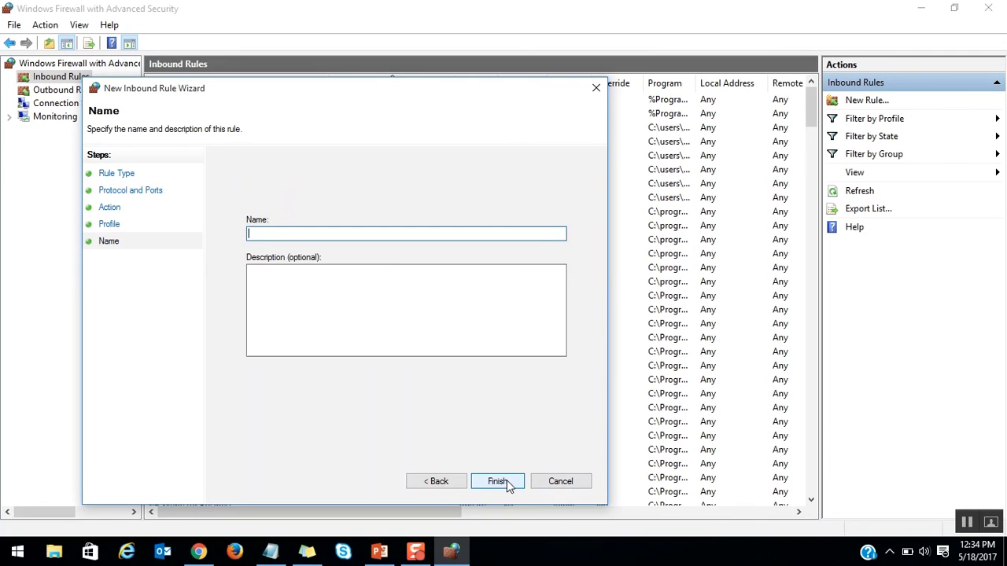
{"action": "type", "text": "PORT BLOCK FOR WANNACRY"}
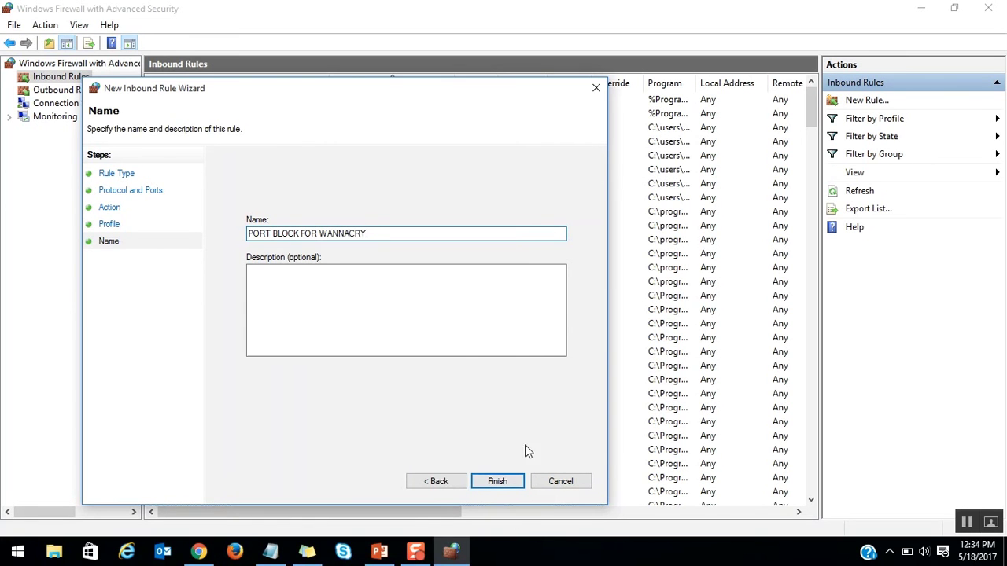
{"action": "left_click", "coordinate": [457, 318]}
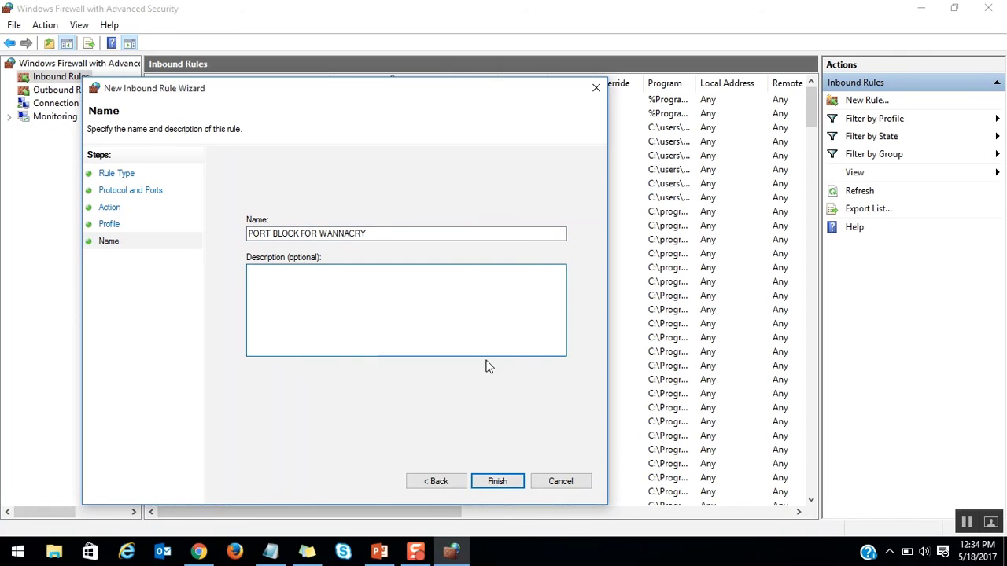
{"action": "left_click", "coordinate": [497, 481]}
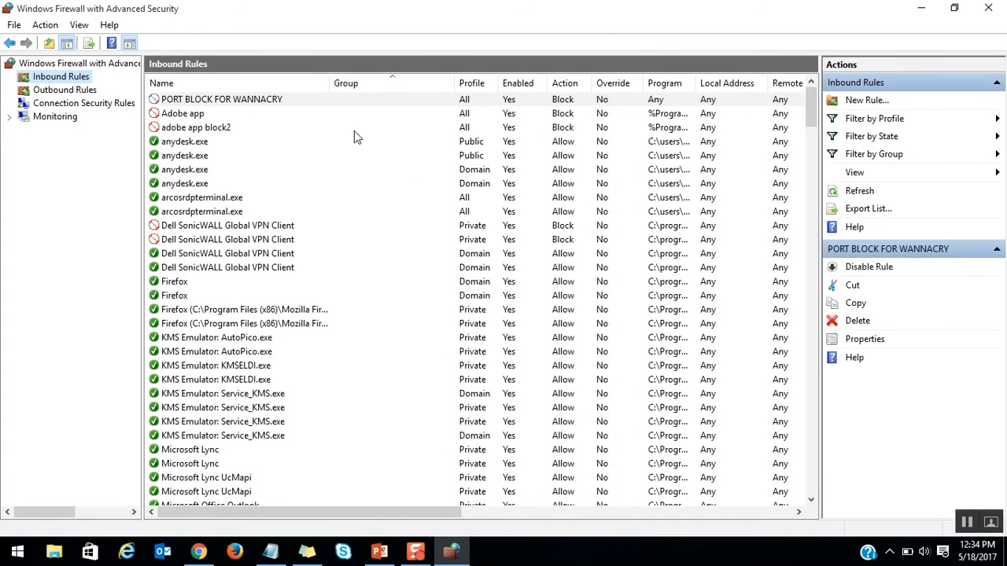
- Begin a Port-type outbound rule and enter remote TCP ports 22,135,139,445,9004,9005
{"action": "left_click", "coordinate": [75, 90]}
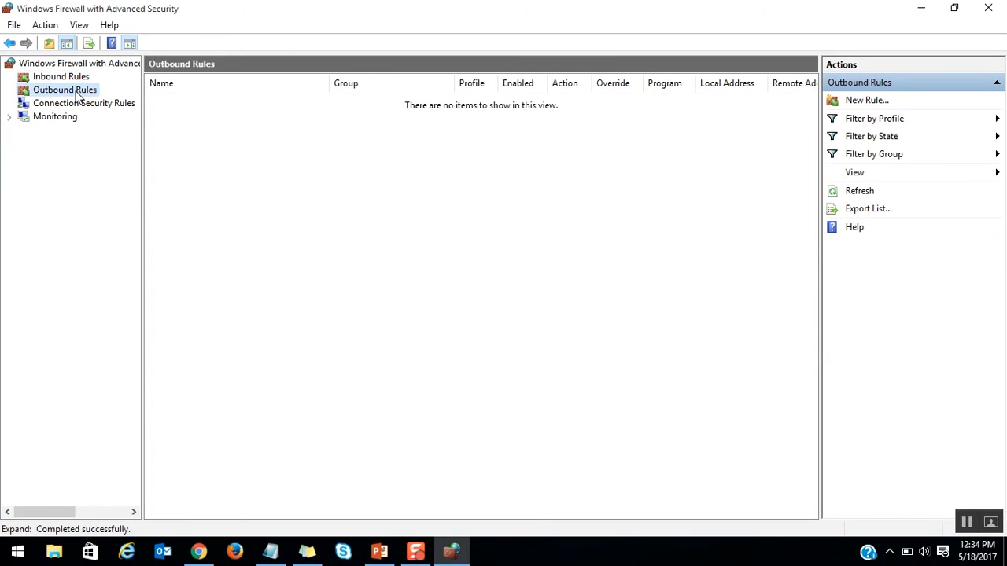
{"action": "left_click", "coordinate": [862, 103]}
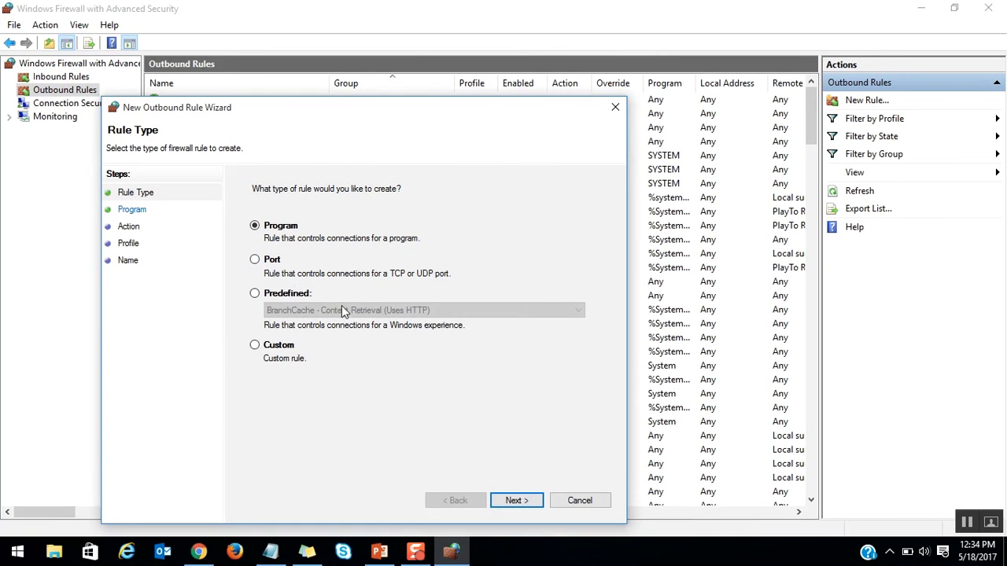
{"action": "left_click", "coordinate": [277, 262]}
{"action": "left_click", "coordinate": [524, 506]}
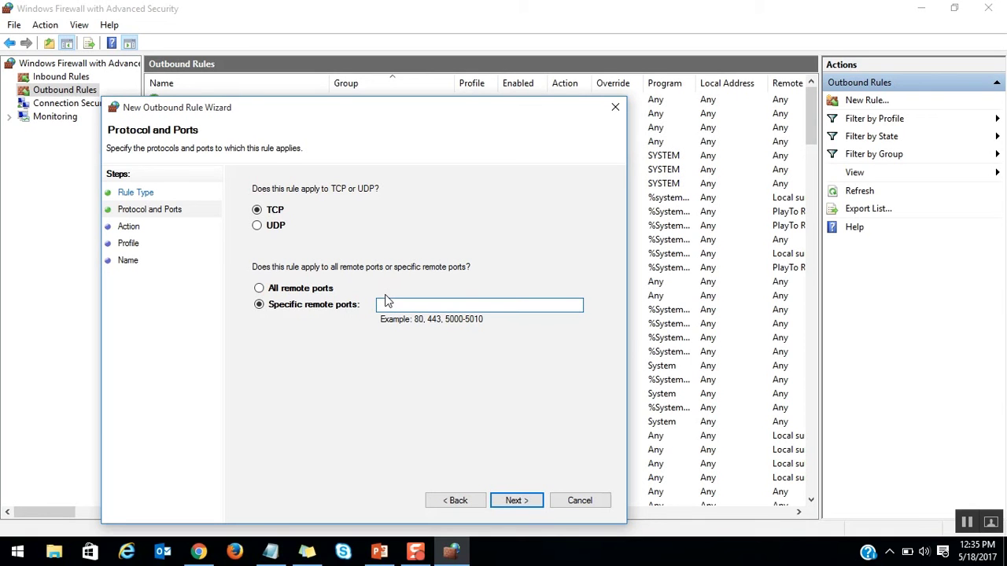
{"action": "type", "text": "22,135,139,445,9004,9005"}
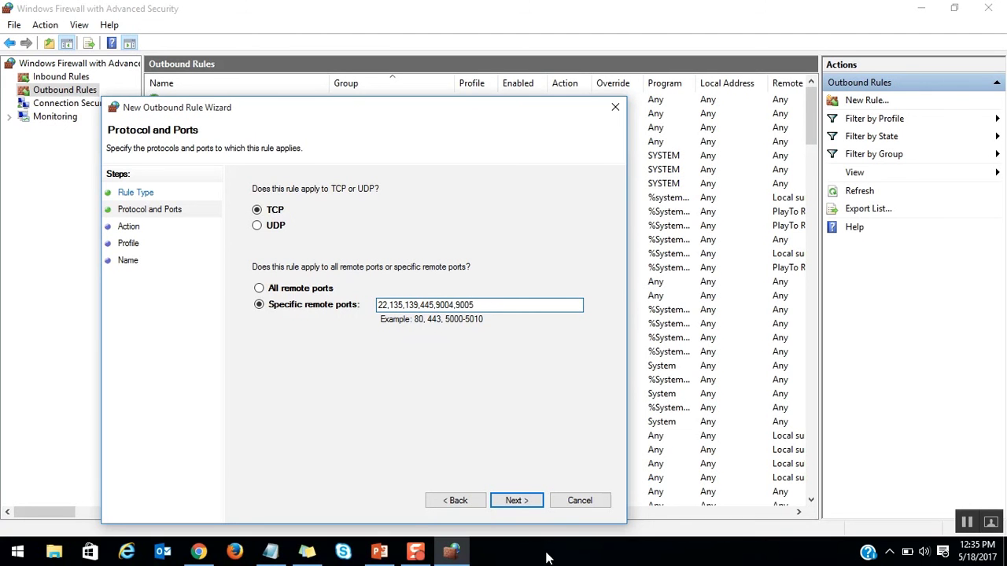
- Accept remote TCP ports 22, 135, 139, 445, 9004, 9005 and move on to the Action step
{"action": "left_click", "coordinate": [515, 502]}
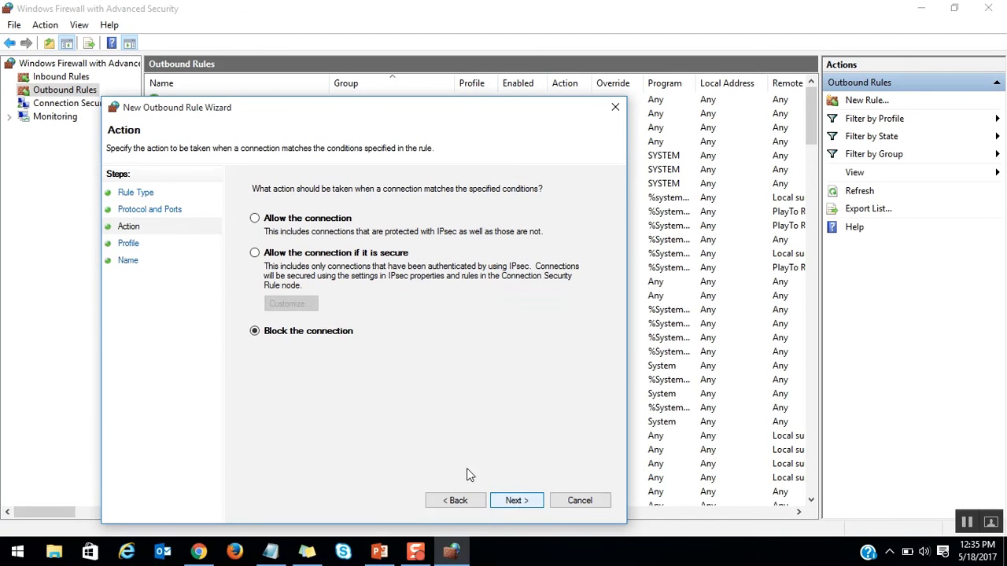
- Keep Block on all three profiles, name the rule 'PORT BLOCK WAnnacry outbond', finish, and select it
{"action": "left_click", "coordinate": [529, 506]}
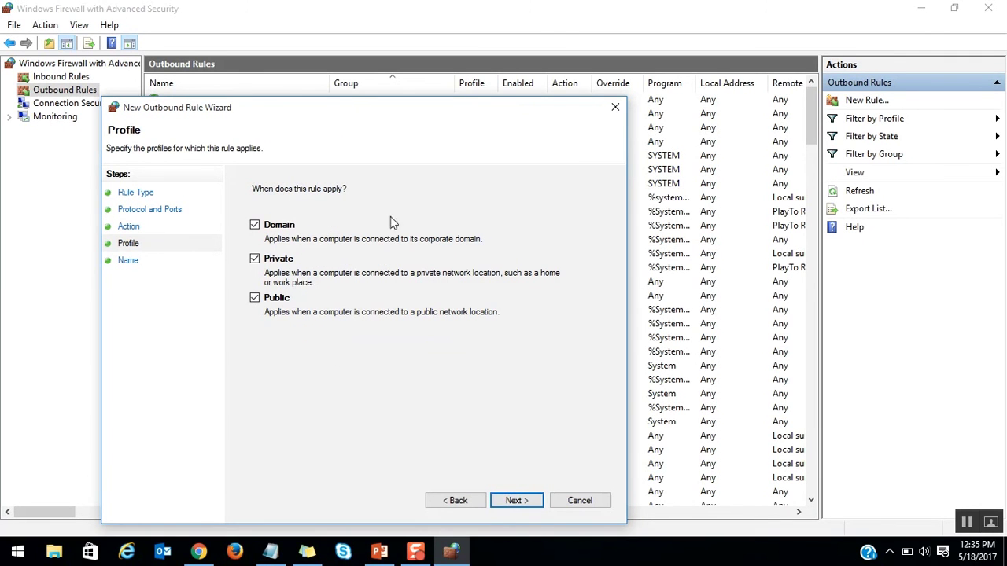
{"action": "left_click", "coordinate": [520, 502]}
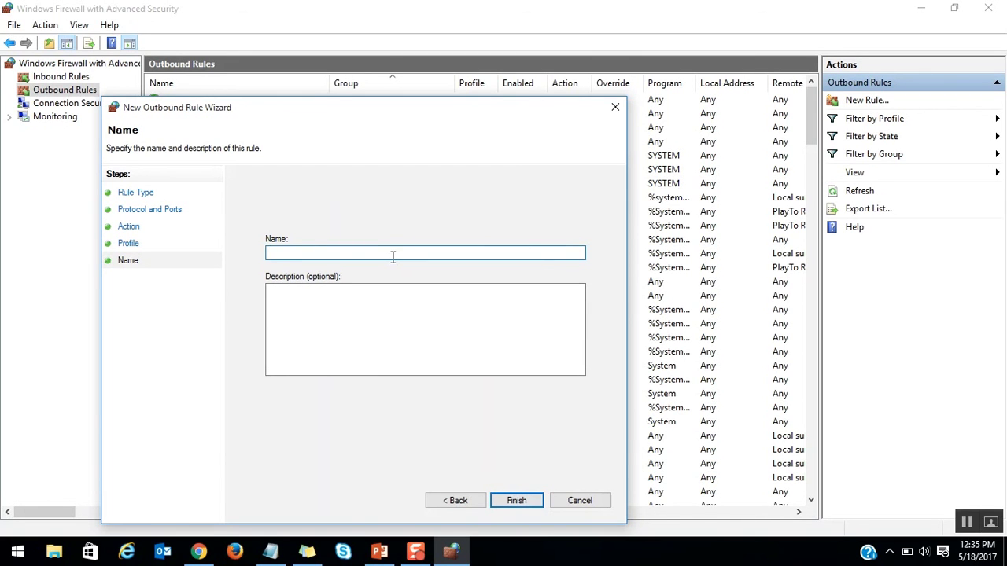
{"action": "type", "text": "PORT BLOCK WAnnacry o"}
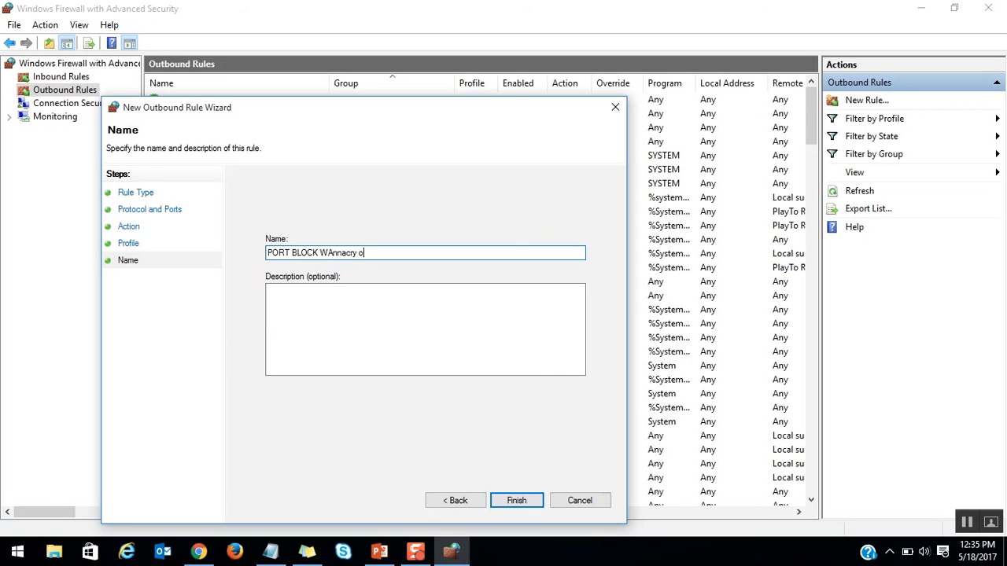
{"action": "type", "text": "utbond"}
{"action": "left_click", "coordinate": [518, 504]}
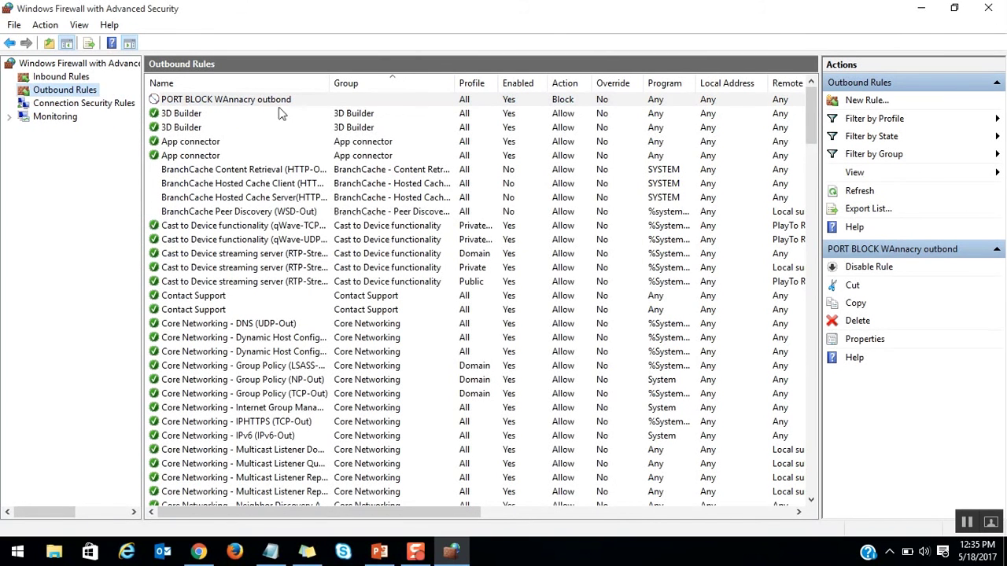
{"action": "left_click", "coordinate": [332, 103]}
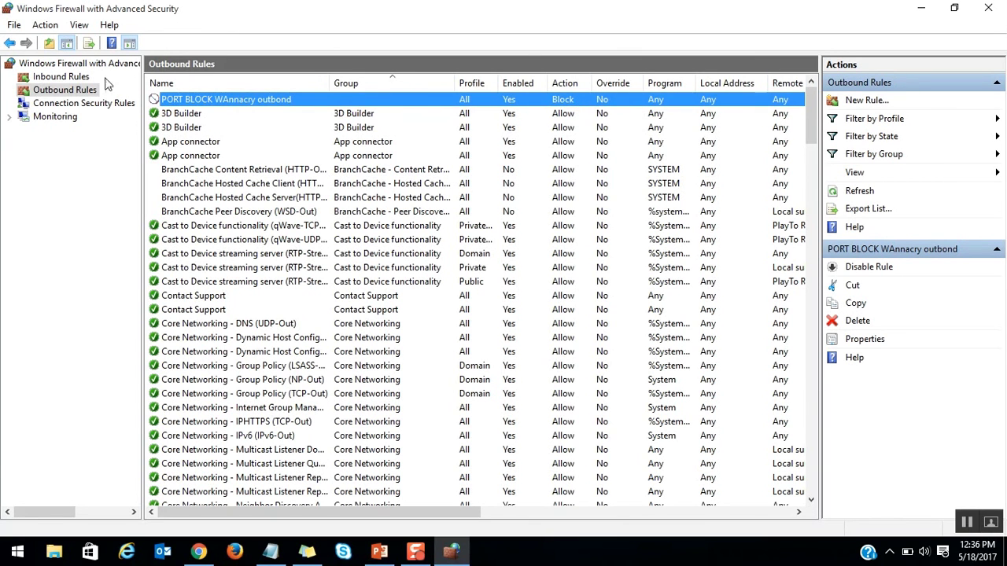
- Locate PORT BLOCK FOR WANNACRY in Inbound Rules, return to Outbound Rules, then close the firewall window
{"action": "left_click", "coordinate": [62, 76]}
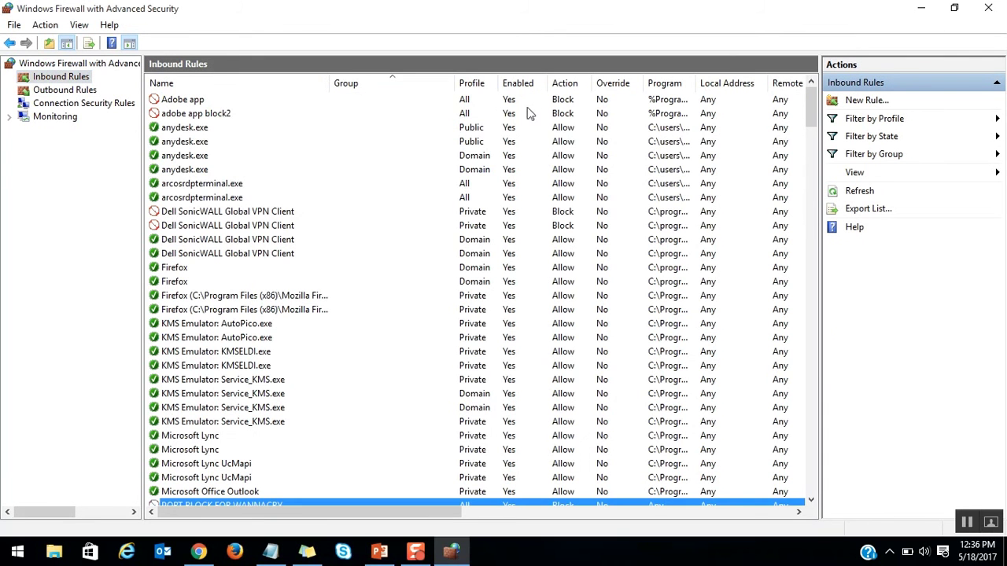
{"action": "left_click", "coordinate": [486, 183]}
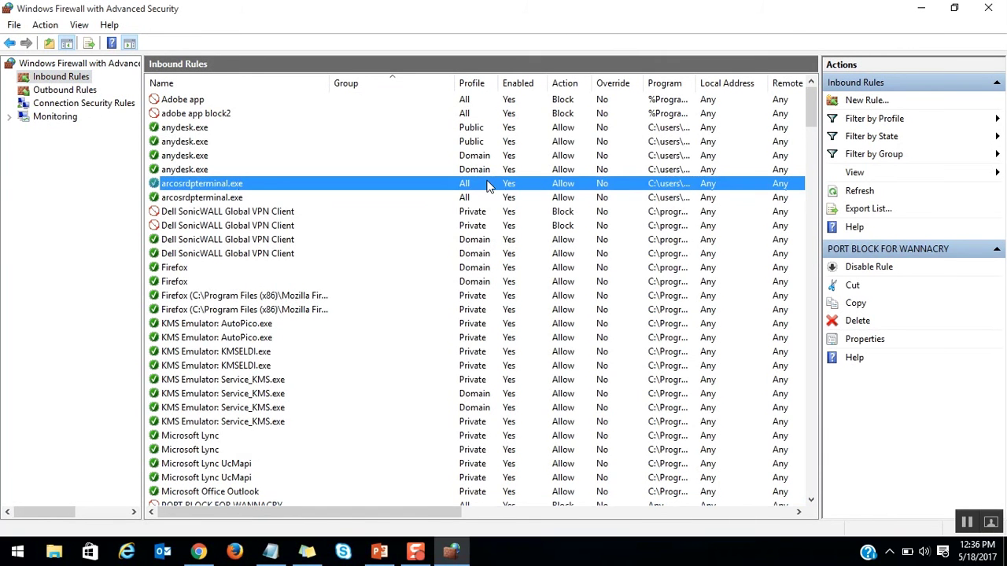
{"action": "key", "text": "p"}
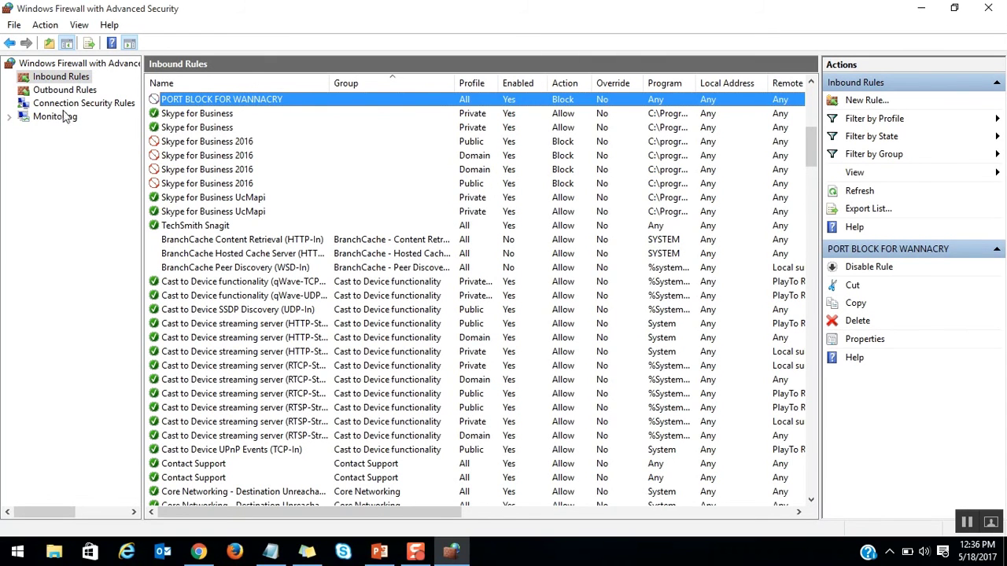
{"action": "left_click", "coordinate": [89, 92]}
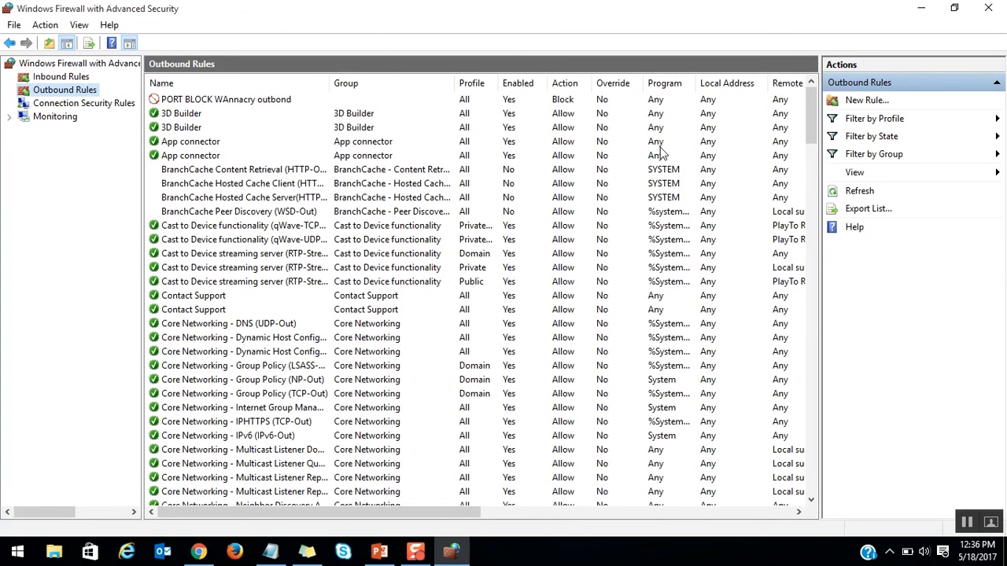
{"action": "left_click", "coordinate": [996, 13]}
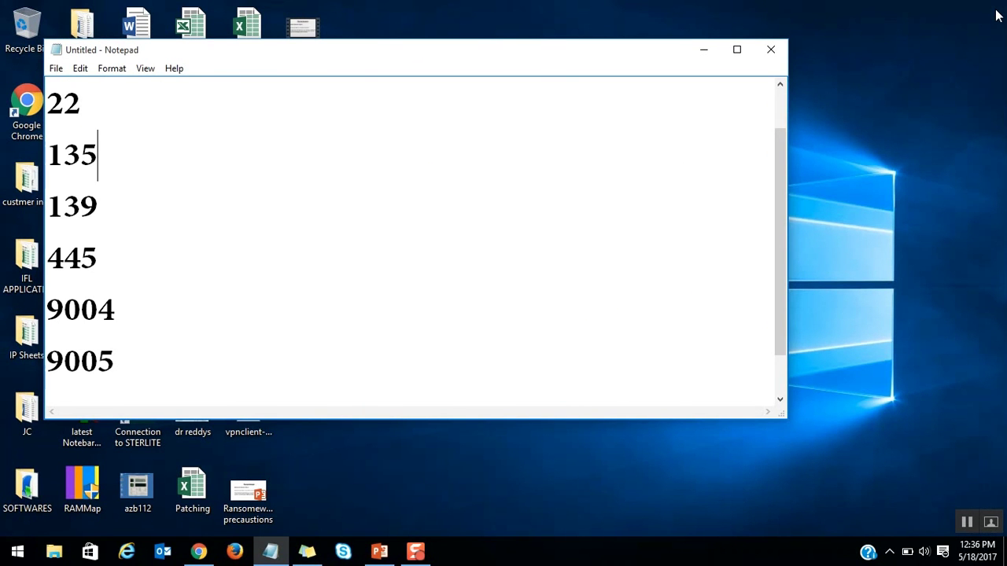
{"action": "left_click", "coordinate": [303, 372]}
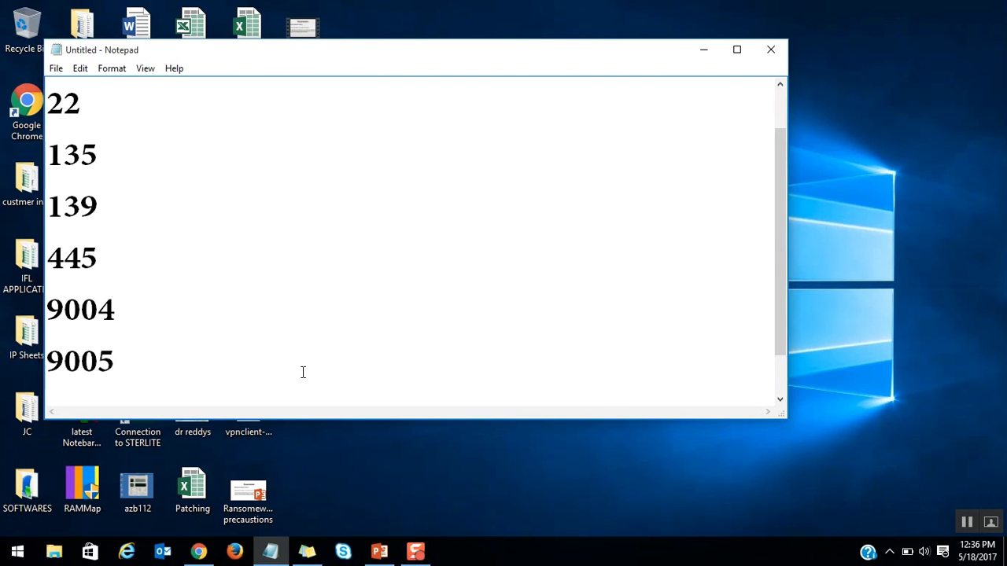